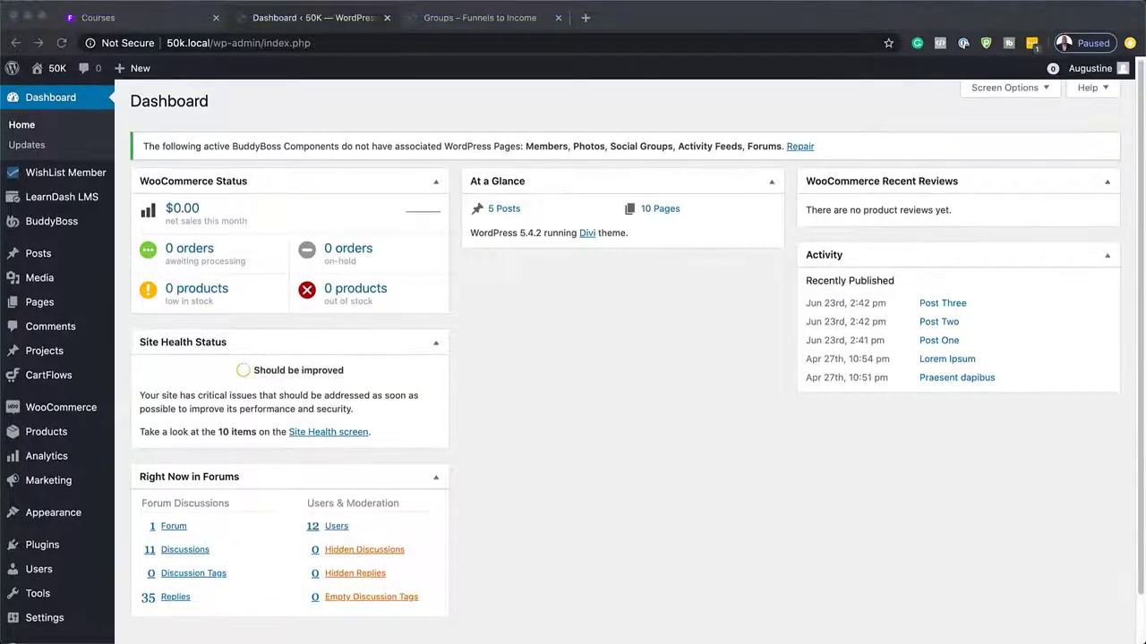
# - Open elegantthemes.com in a new browser tab and log in to the members area to view the Divi product downloads
pyautogui.click(585, 18)
pyautogui.click(598, 40)
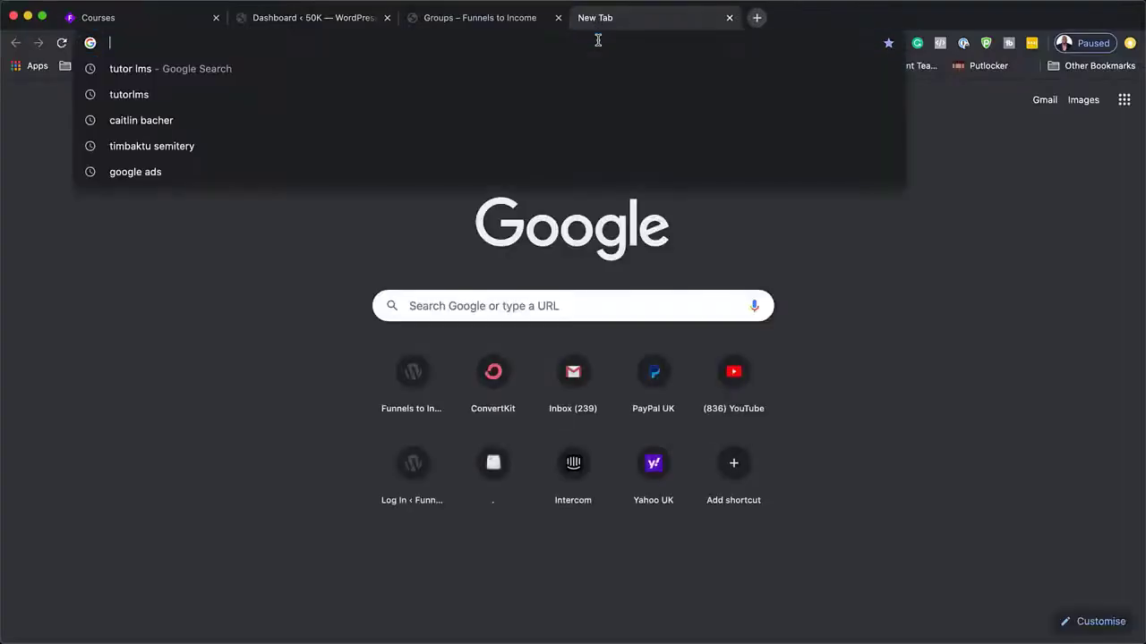
pyautogui.write('elegantthemes.com')
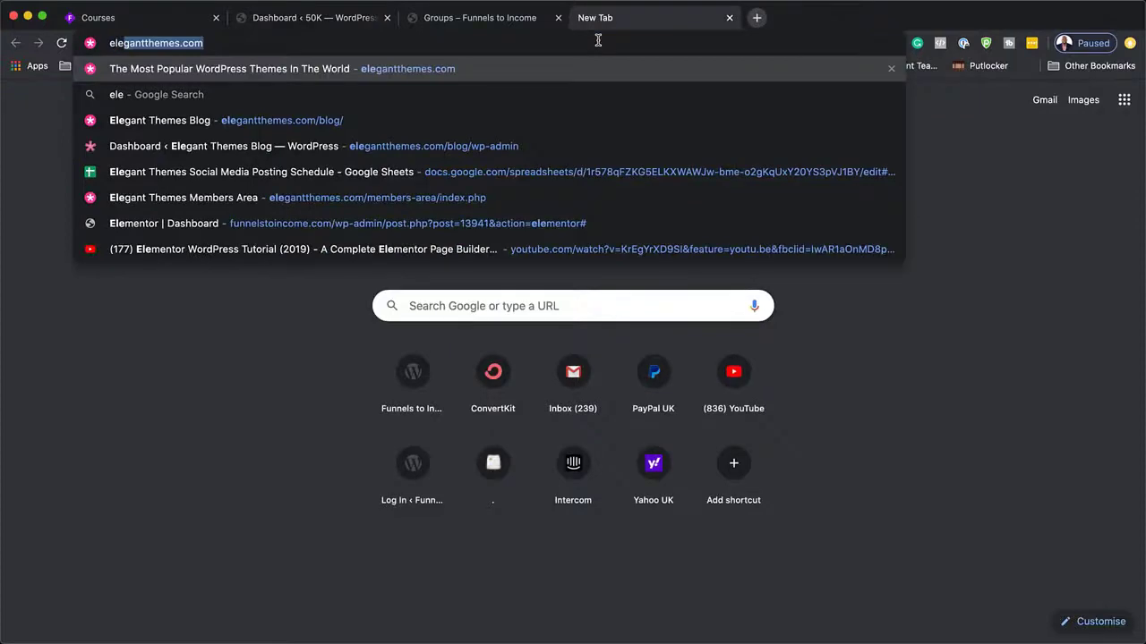
pyautogui.press('Return')
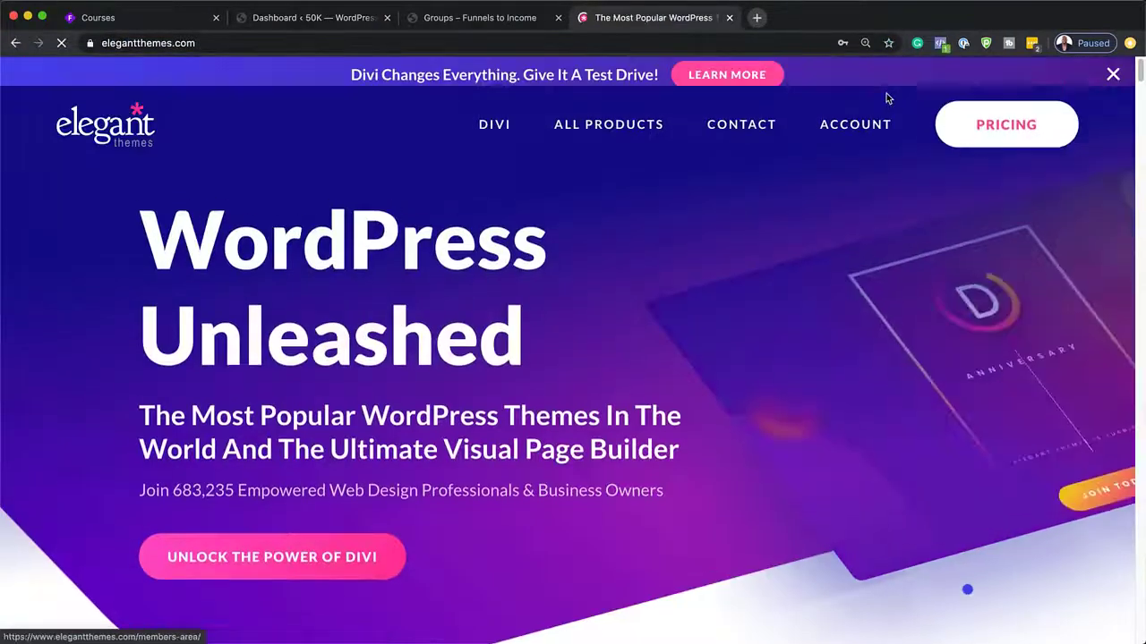
pyautogui.moveTo(882, 131)
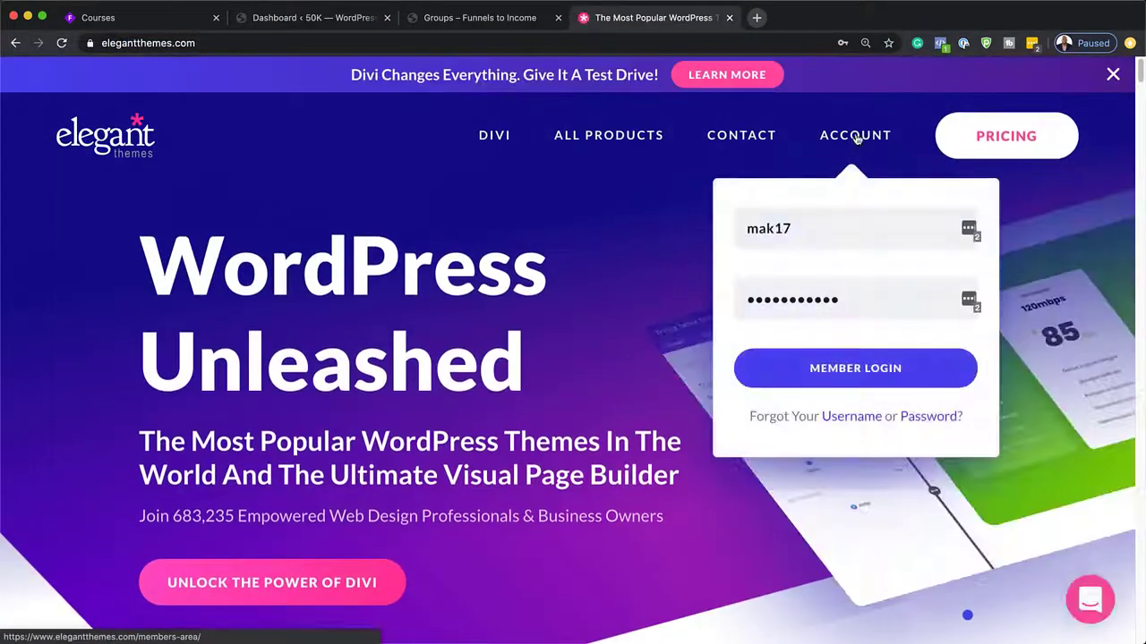
pyautogui.click(859, 371)
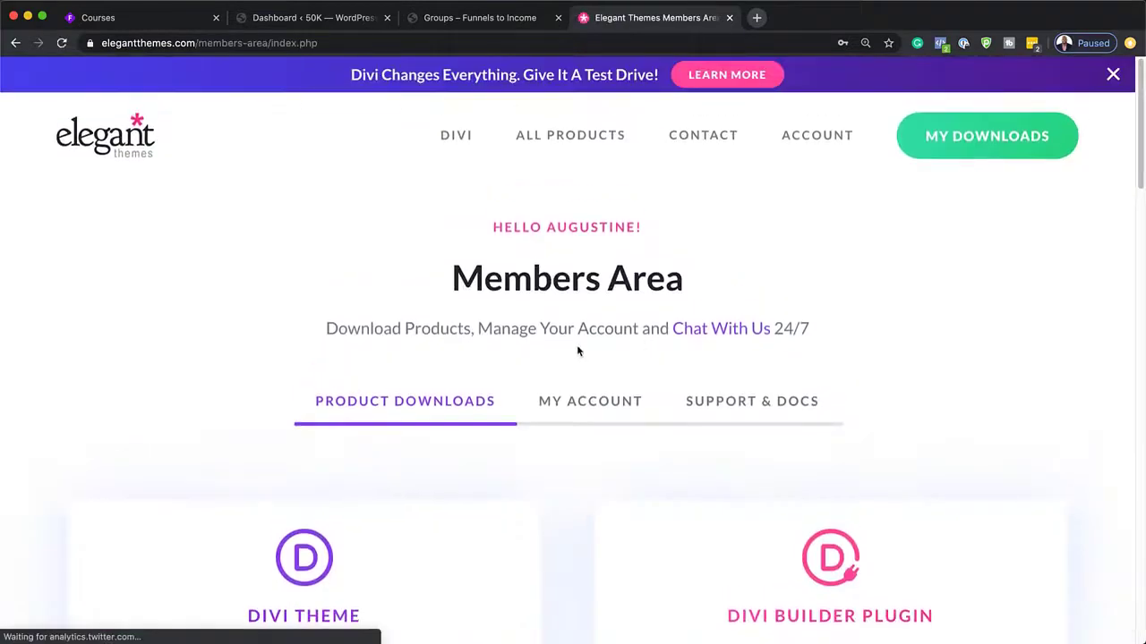
pyautogui.scroll(-5, 526, 418)
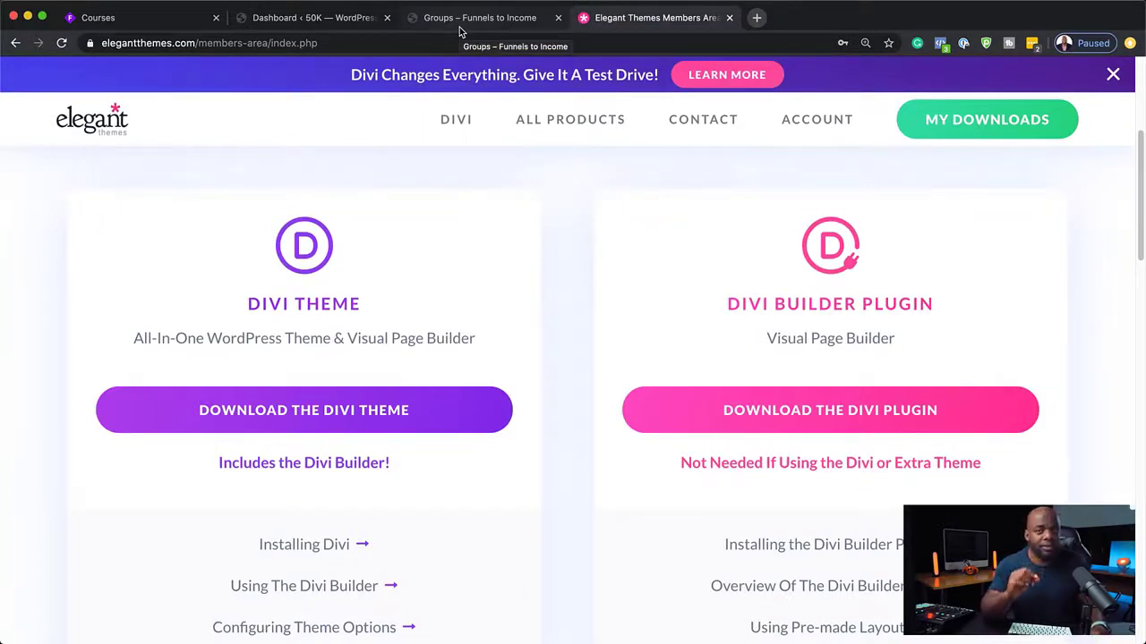
# - Switch to the 50K site's WordPress admin and activate the BuddyBoss Theme, dismissing its welcome dialog
pyautogui.click(379, 29)
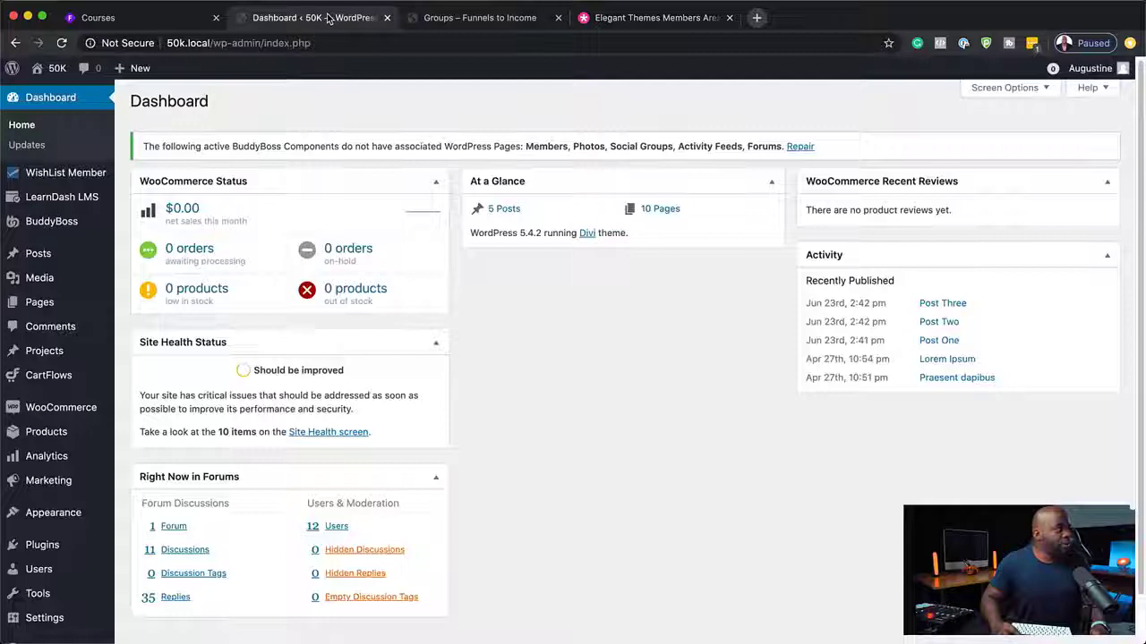
pyautogui.moveTo(53, 512)
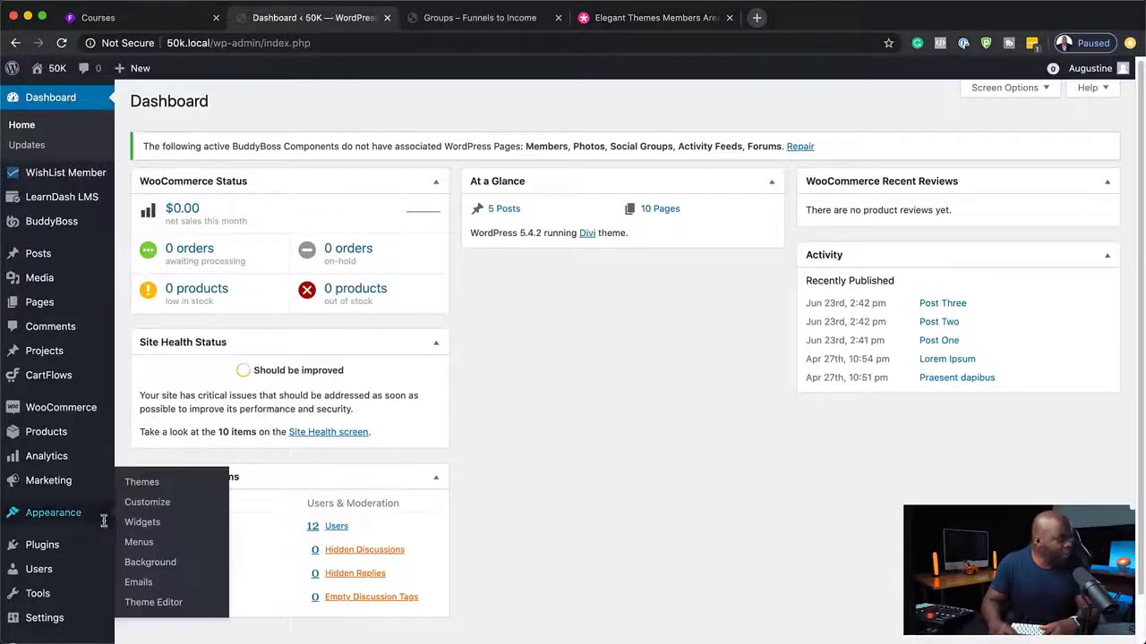
pyautogui.click(159, 491)
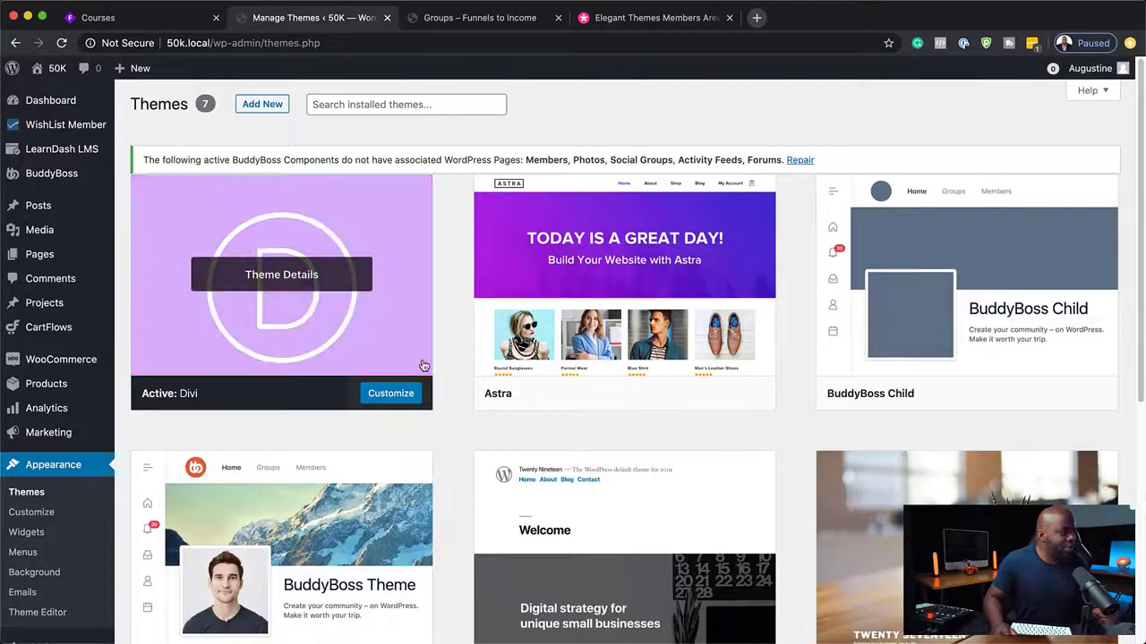
pyautogui.scroll(-3, 428, 490)
pyautogui.scroll(-2, 428, 490)
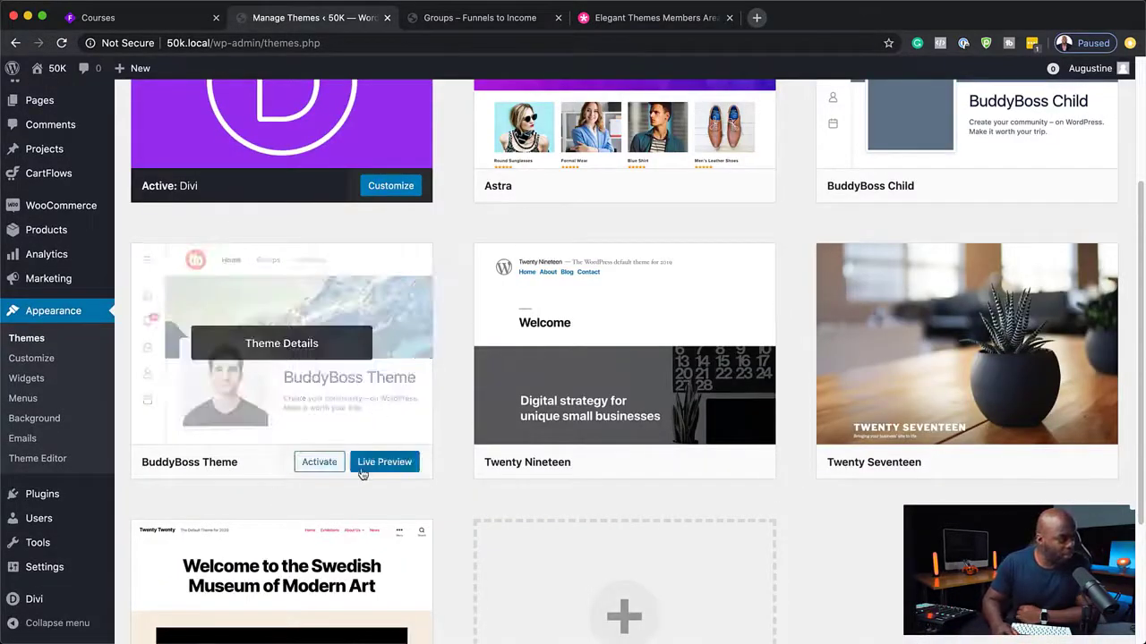
pyautogui.click(324, 465)
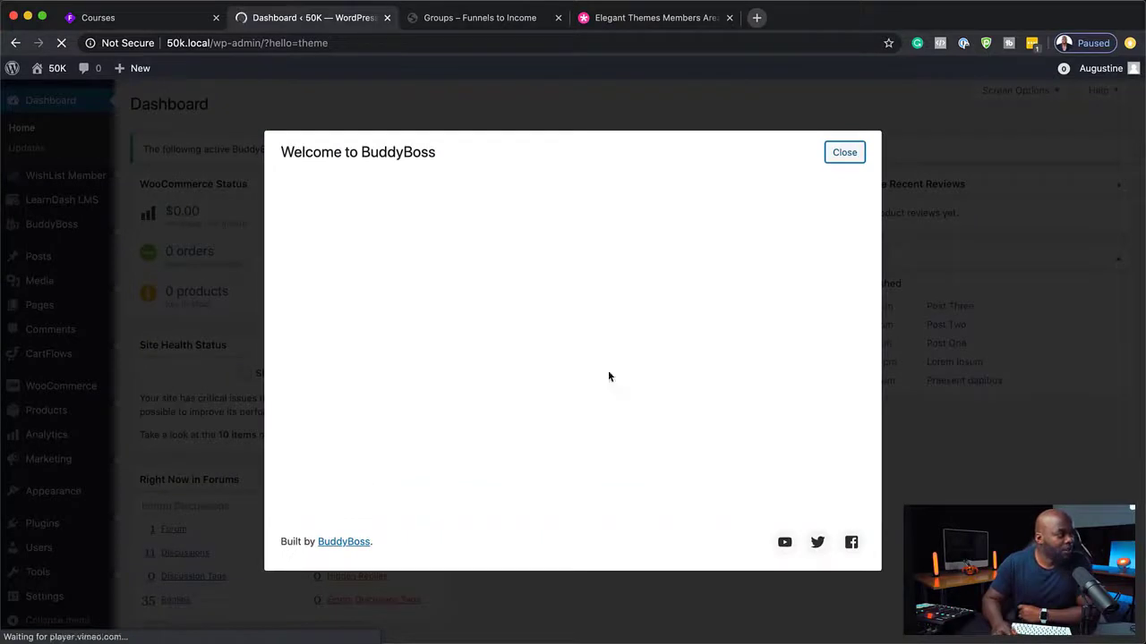
pyautogui.click(836, 152)
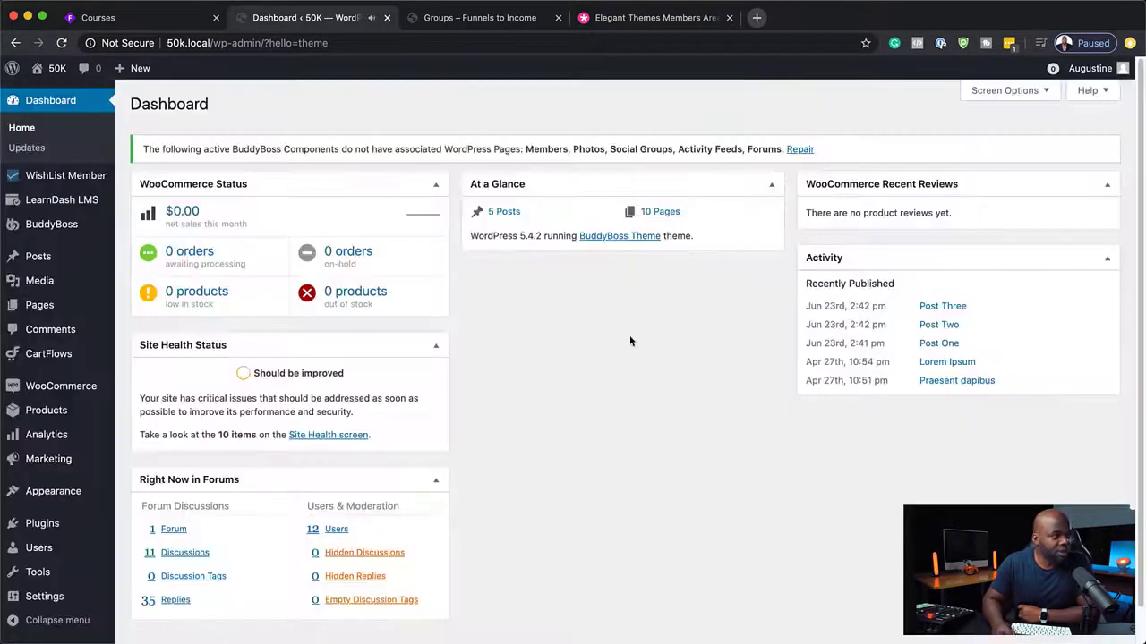
# - Activate the BuddyBoss Child theme and dismiss its welcome dialog
pyautogui.moveTo(77, 498)
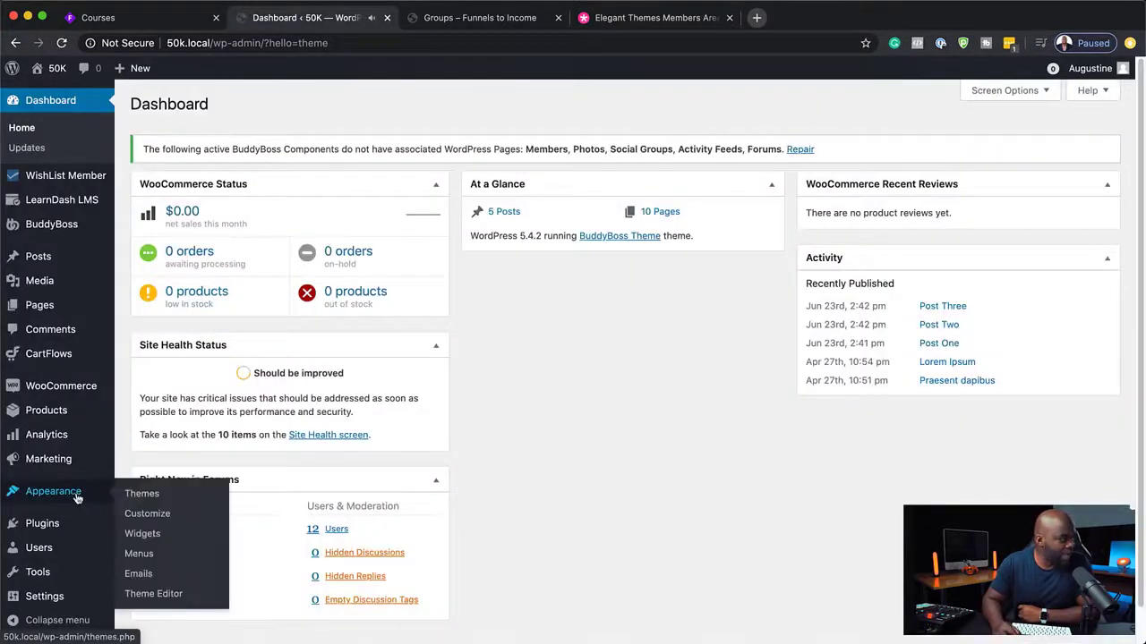
pyautogui.click(140, 497)
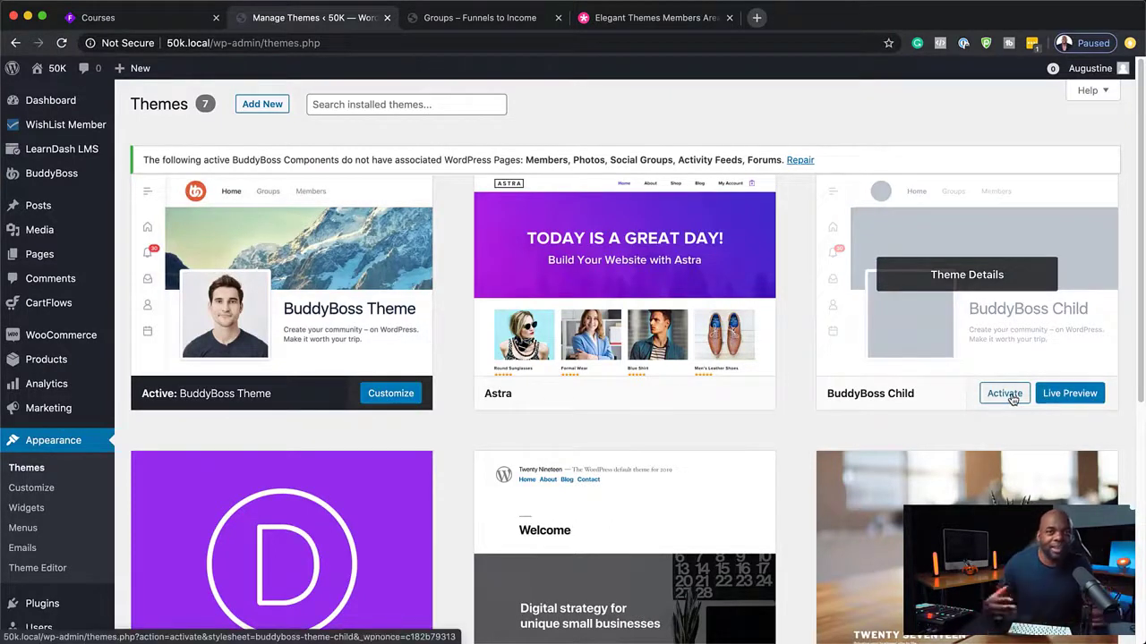
pyautogui.click(1004, 394)
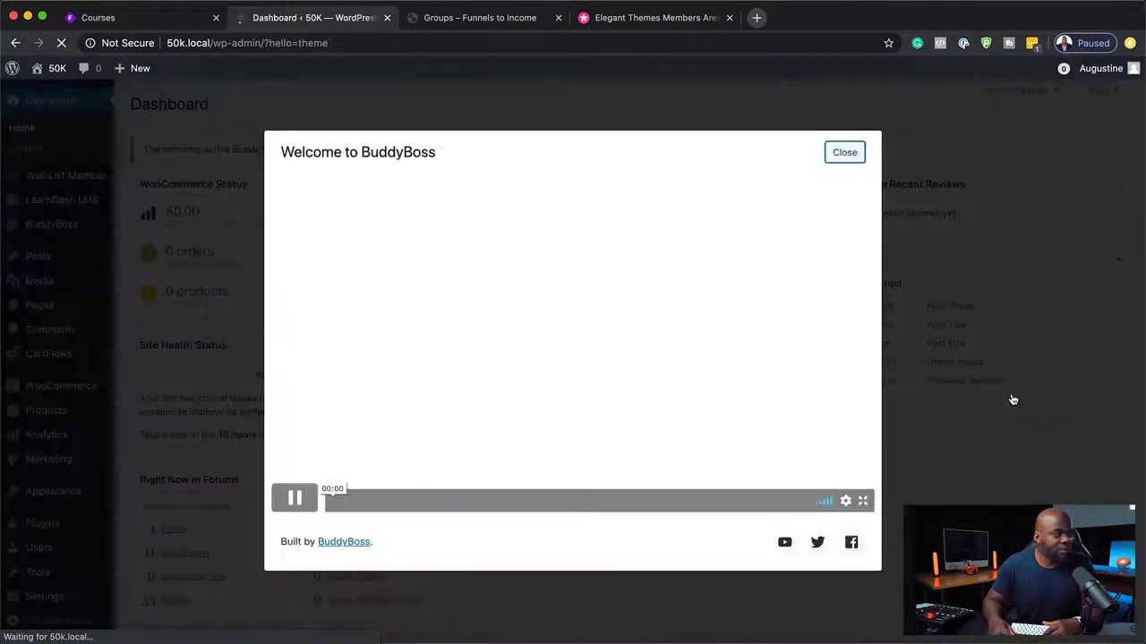
pyautogui.click(844, 154)
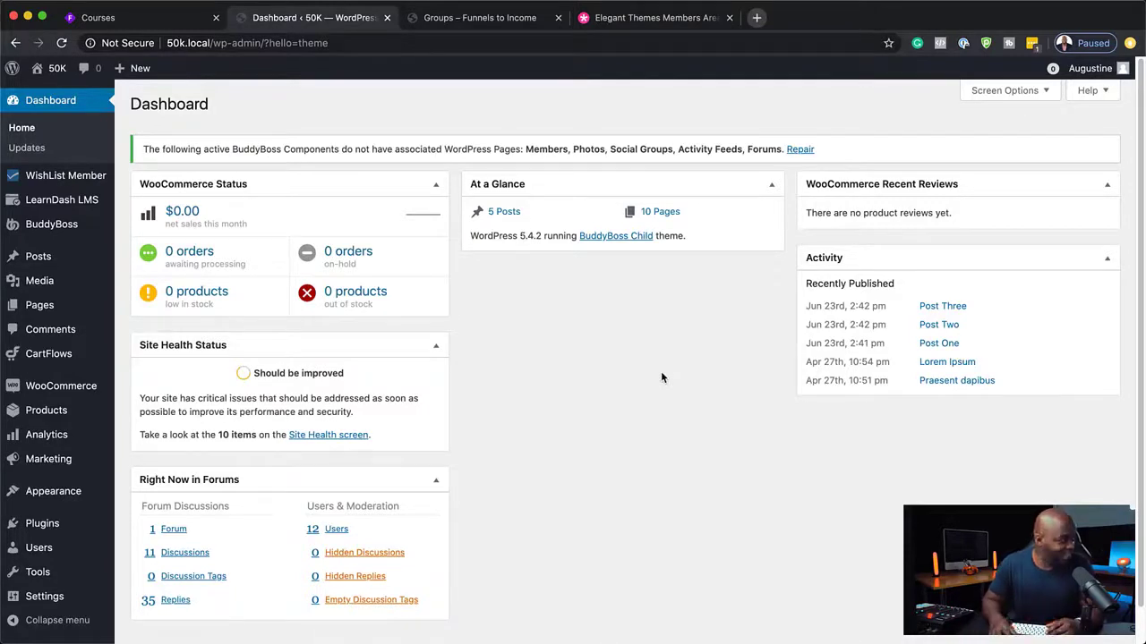
# - Bring up the plugin upload form and check the Divi Builder plugin download in the Elegant Themes members area
pyautogui.scroll(-1, 439, 402)
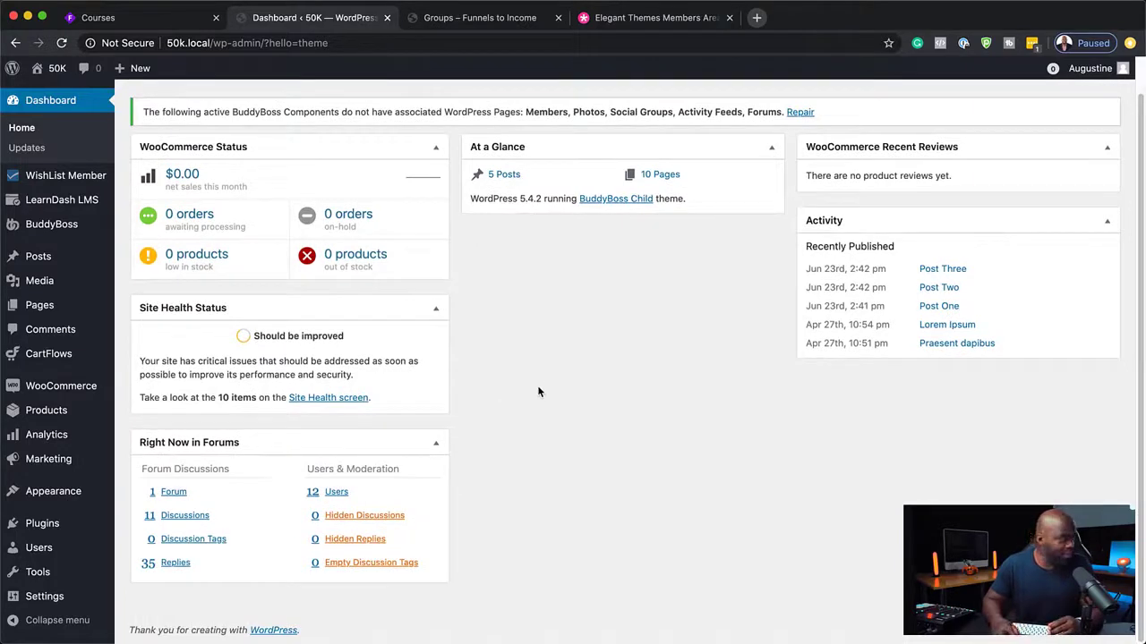
pyautogui.moveTo(41, 499)
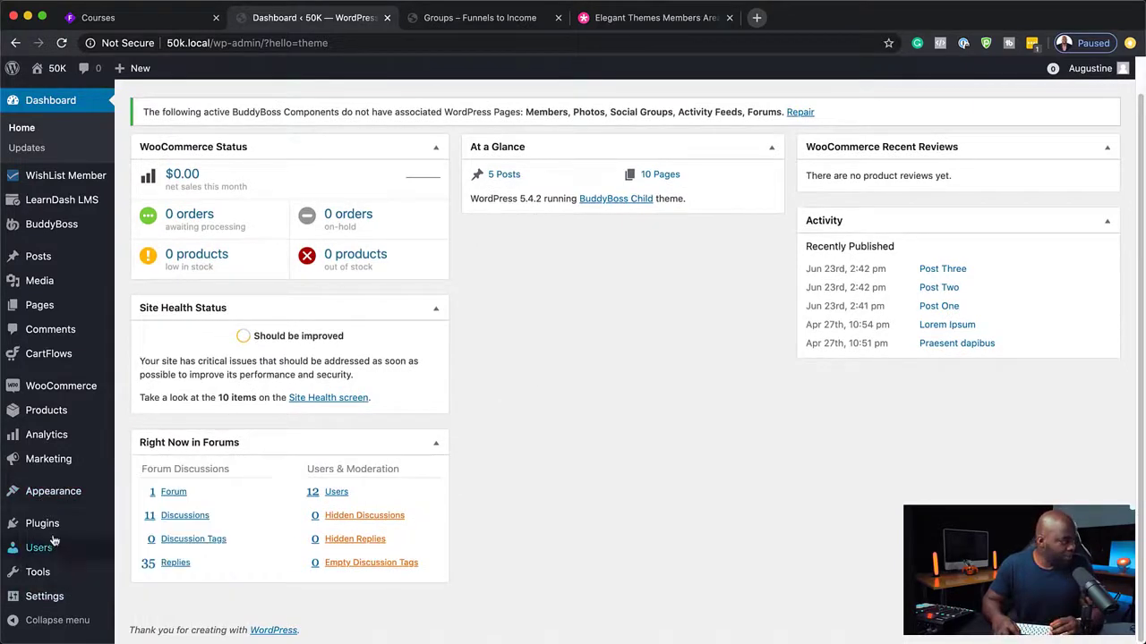
pyautogui.moveTo(51, 528)
pyautogui.click(146, 547)
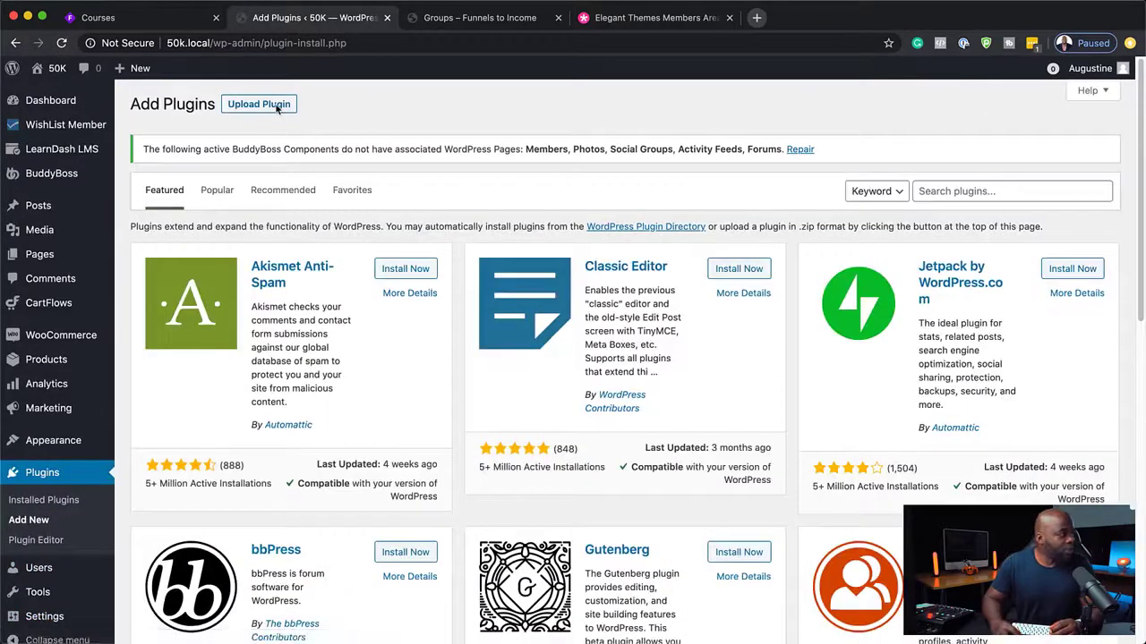
pyautogui.click(259, 105)
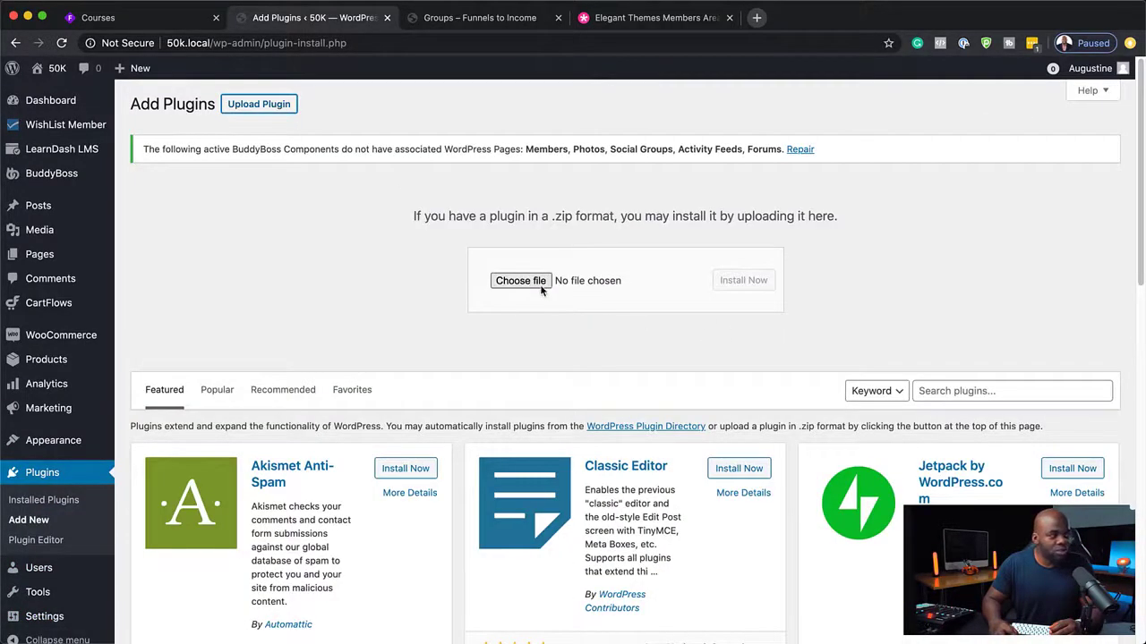
pyautogui.press('super+4')
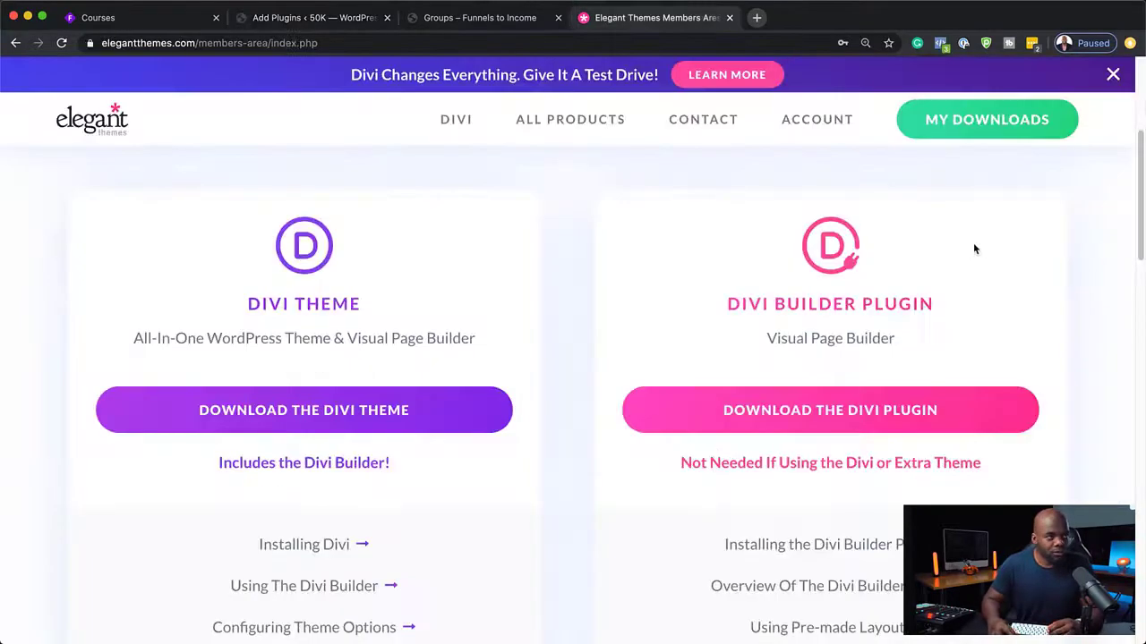
# - Return to the WordPress admin and activate the installed Divi Builder plugin
pyautogui.click(310, 19)
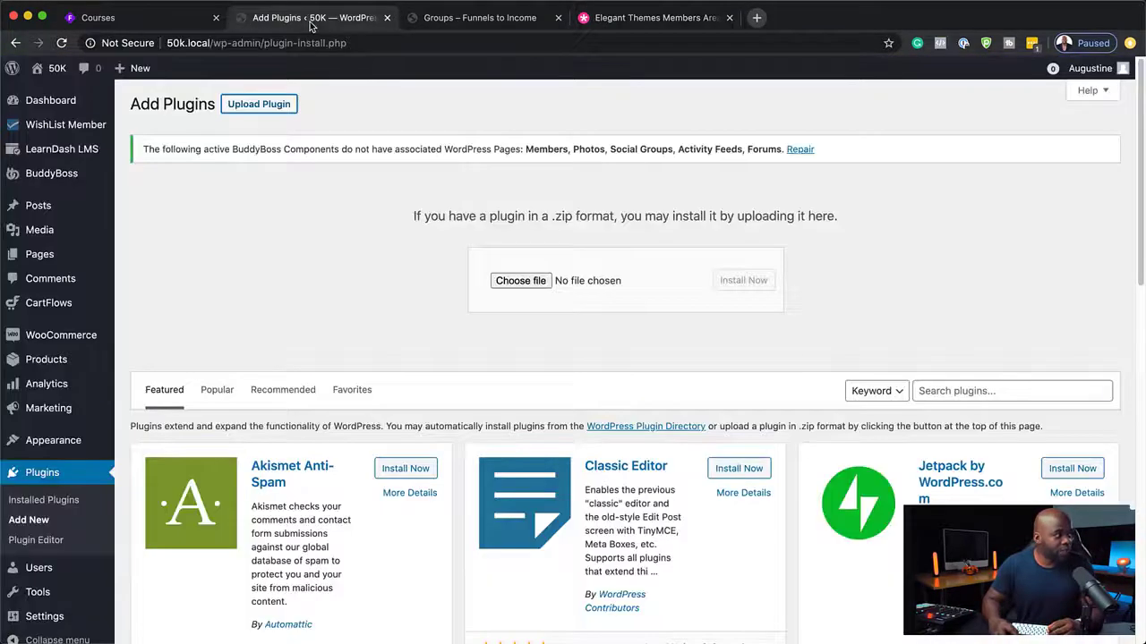
pyautogui.scroll(-5, 425, 473)
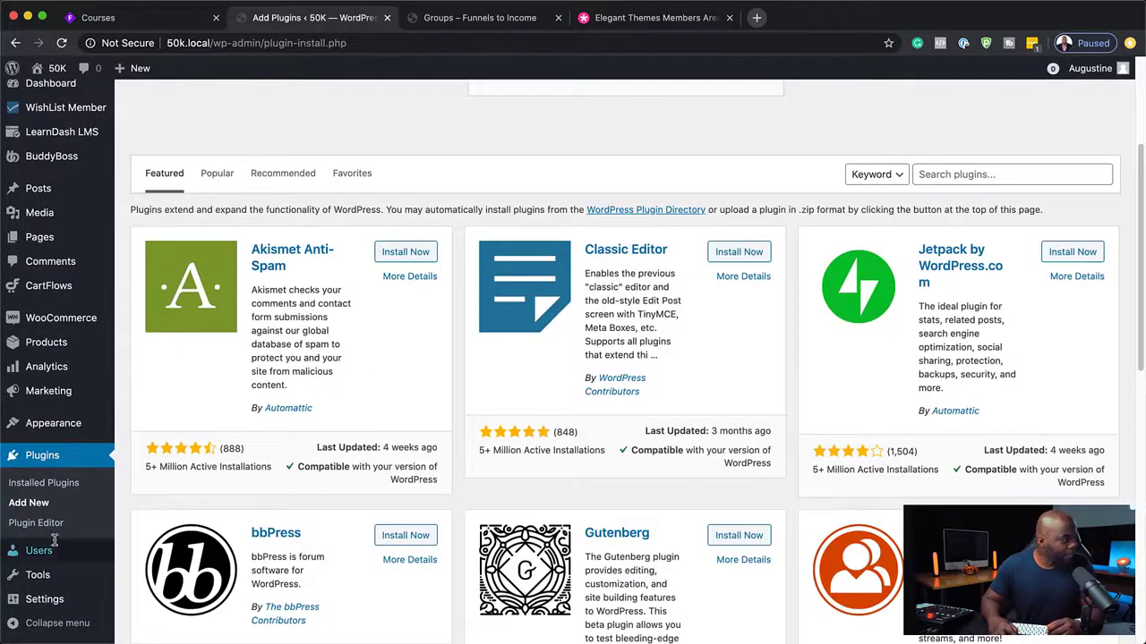
pyautogui.scroll(-15, 44, 548)
pyautogui.moveTo(47, 555)
pyautogui.scroll(3, 79, 519)
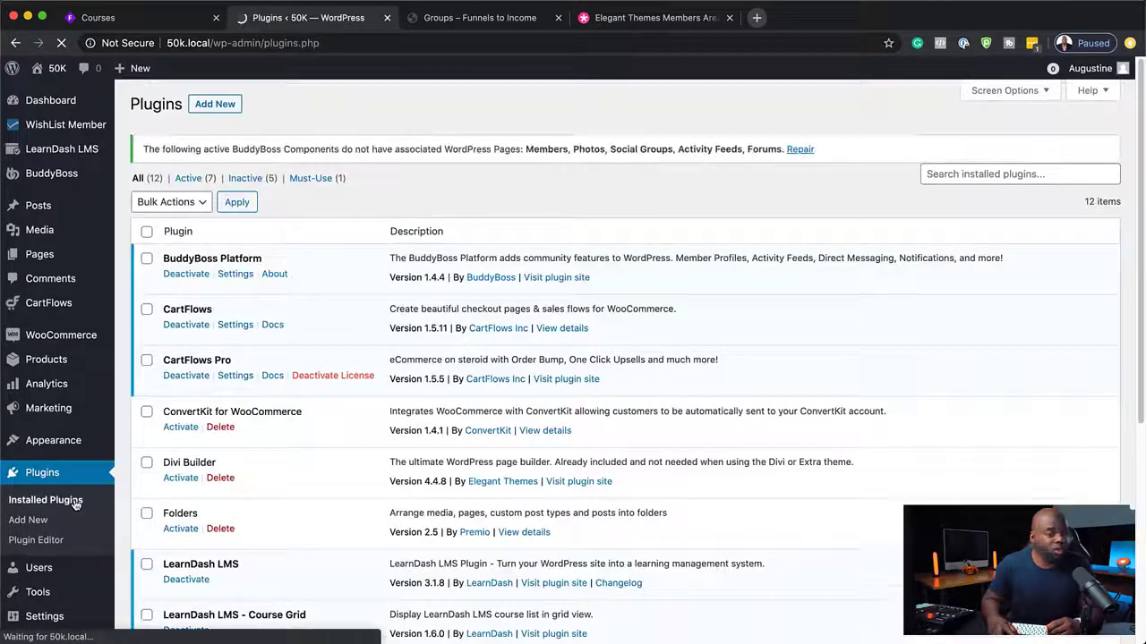
pyautogui.scroll(-3, 504, 517)
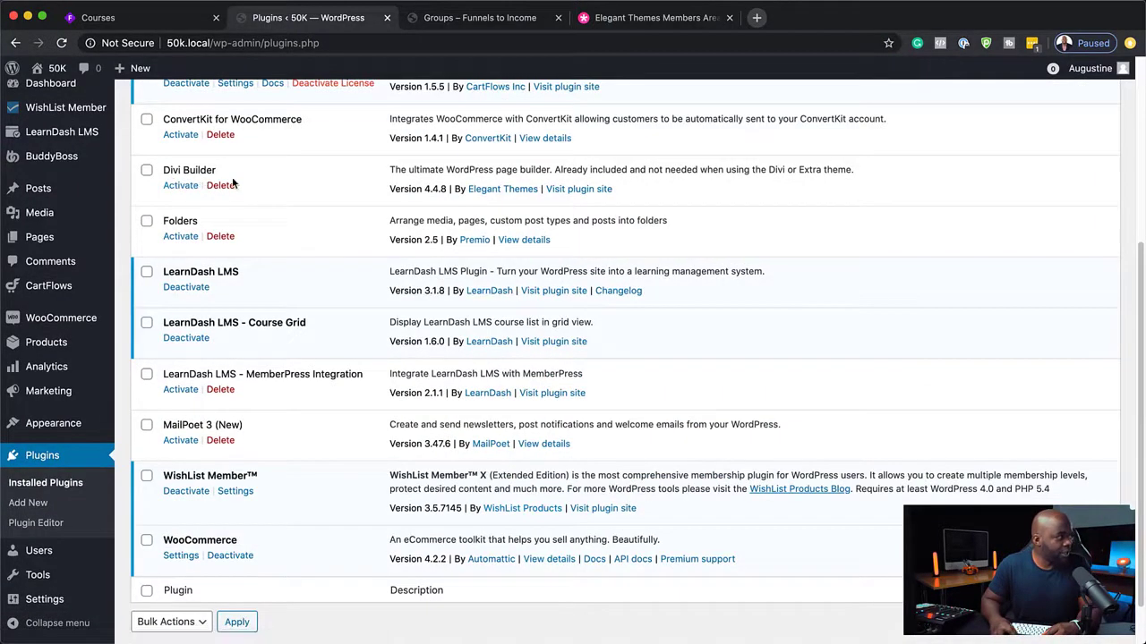
pyautogui.click(181, 186)
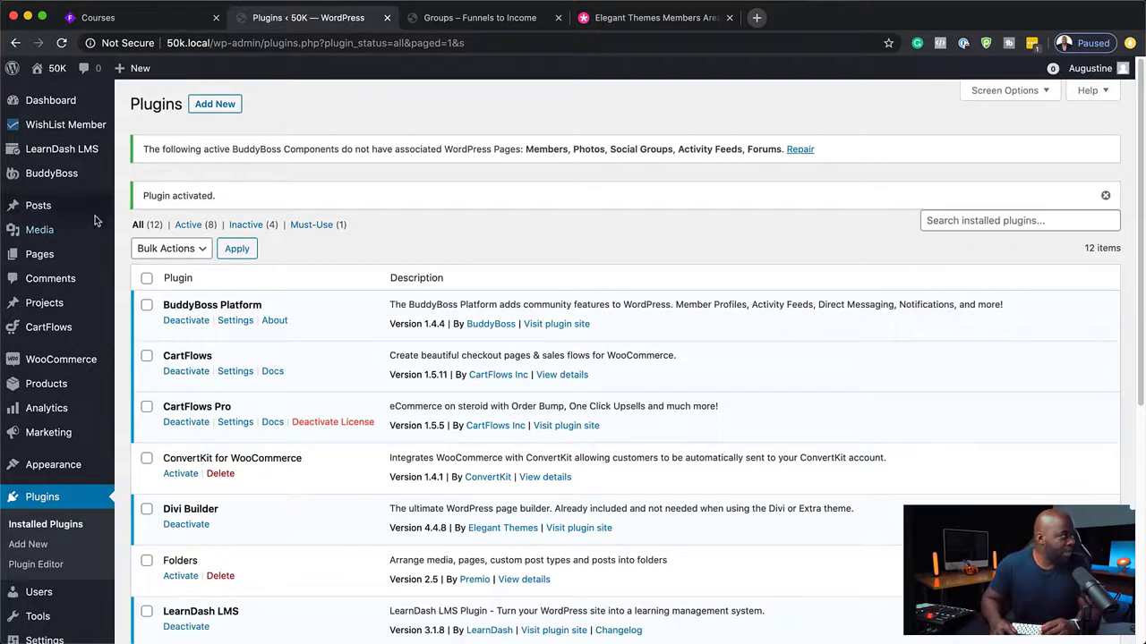
# - Create a new page titled "Landing" and start editing it with the Divi Builder
pyautogui.moveTo(56, 255)
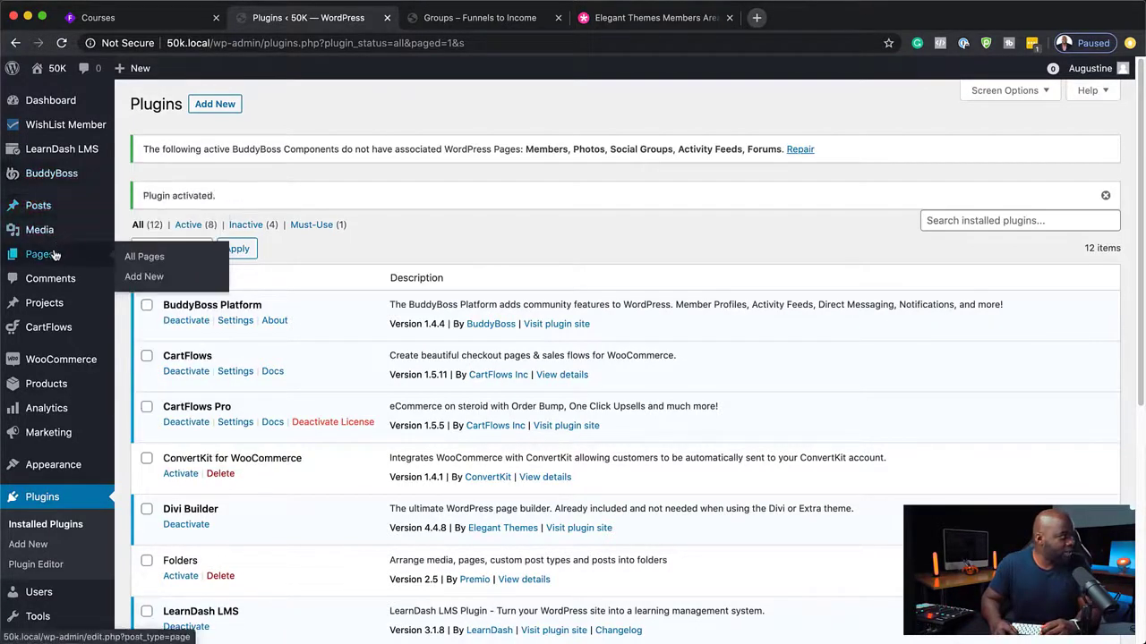
pyautogui.click(155, 281)
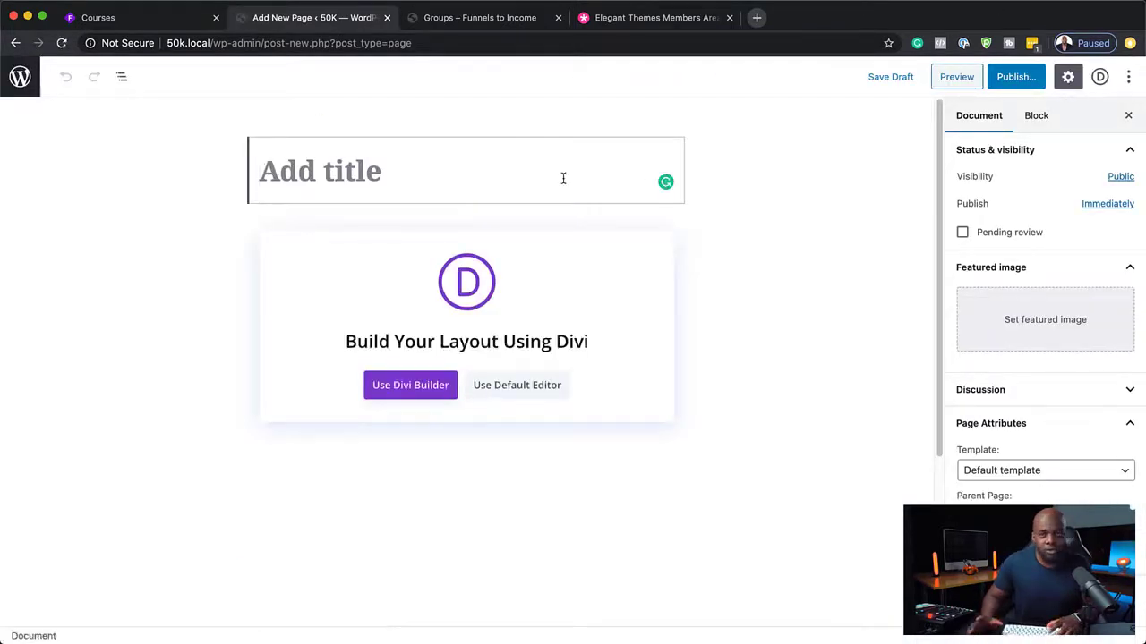
pyautogui.write('Landing')
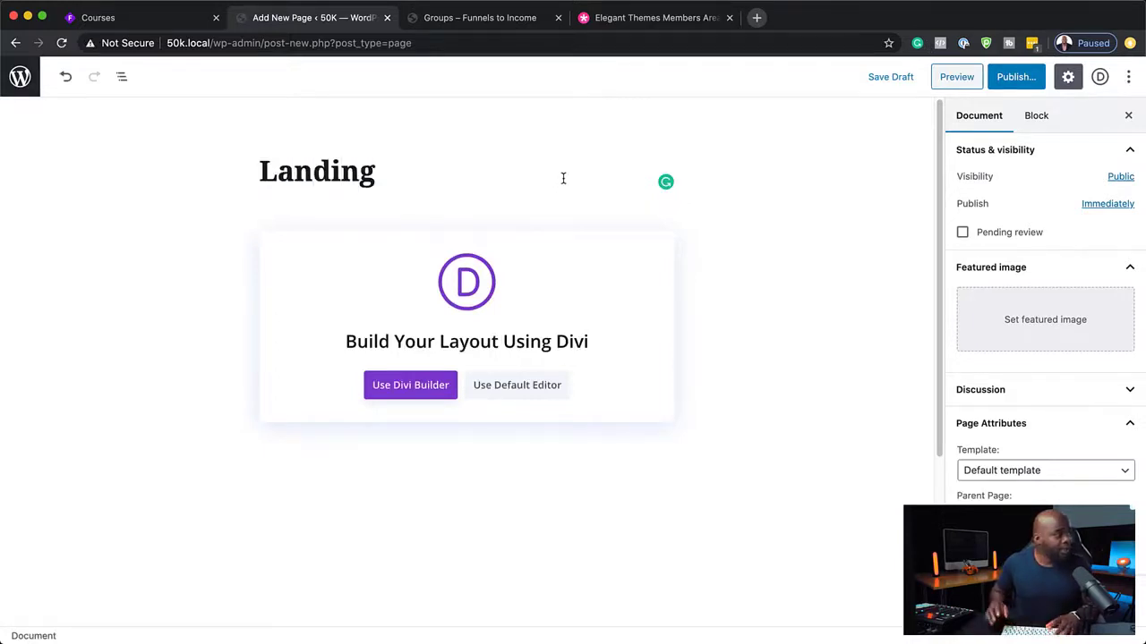
pyautogui.click(428, 394)
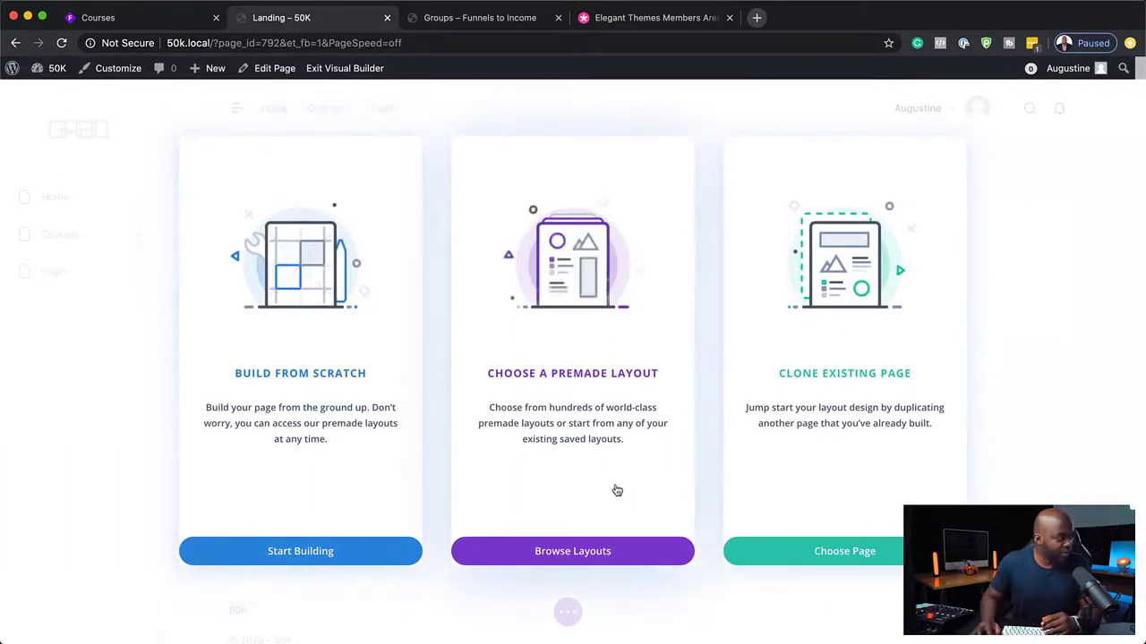
# - Load a premade layout from the Interior Design Company layout pack into the Landing page
pyautogui.click(611, 380)
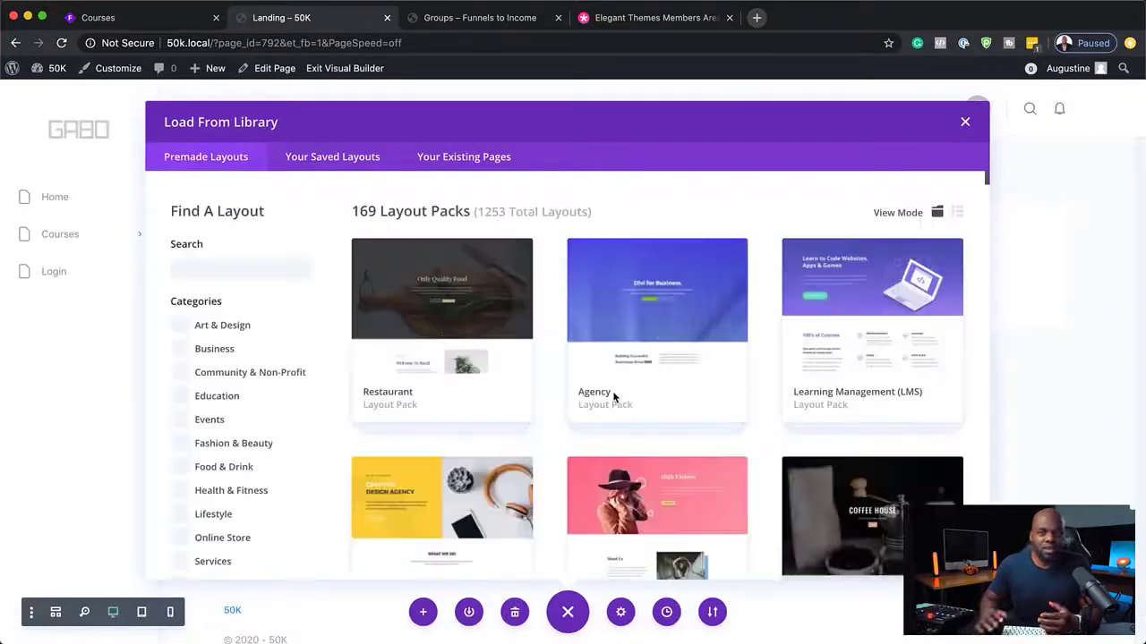
pyautogui.scroll(-10, 624, 412)
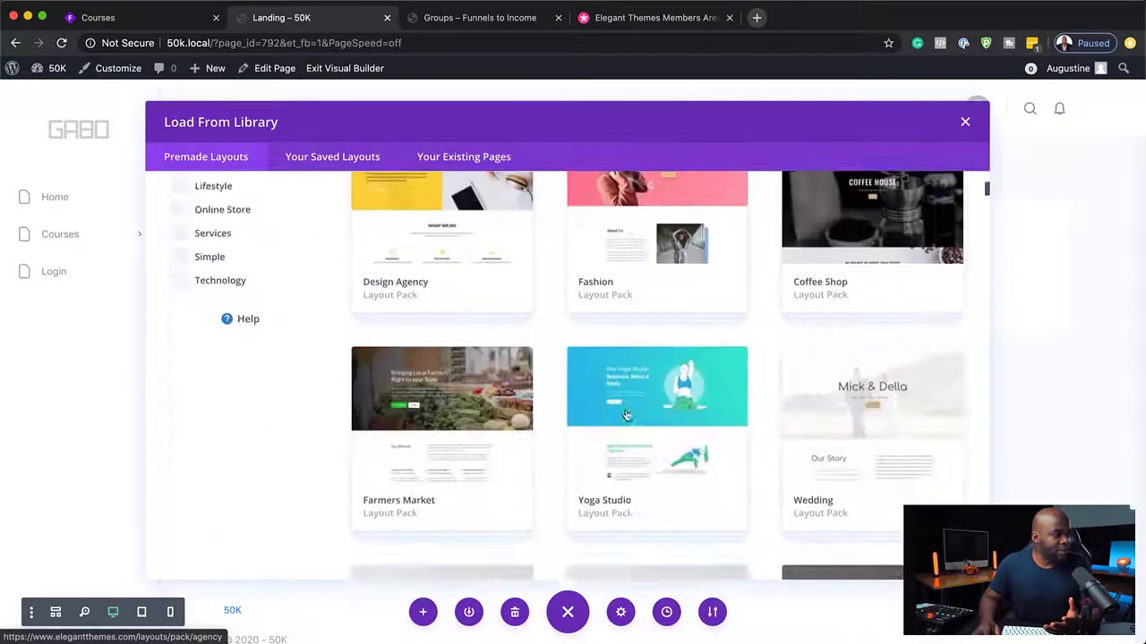
pyautogui.scroll(-10, 626, 415)
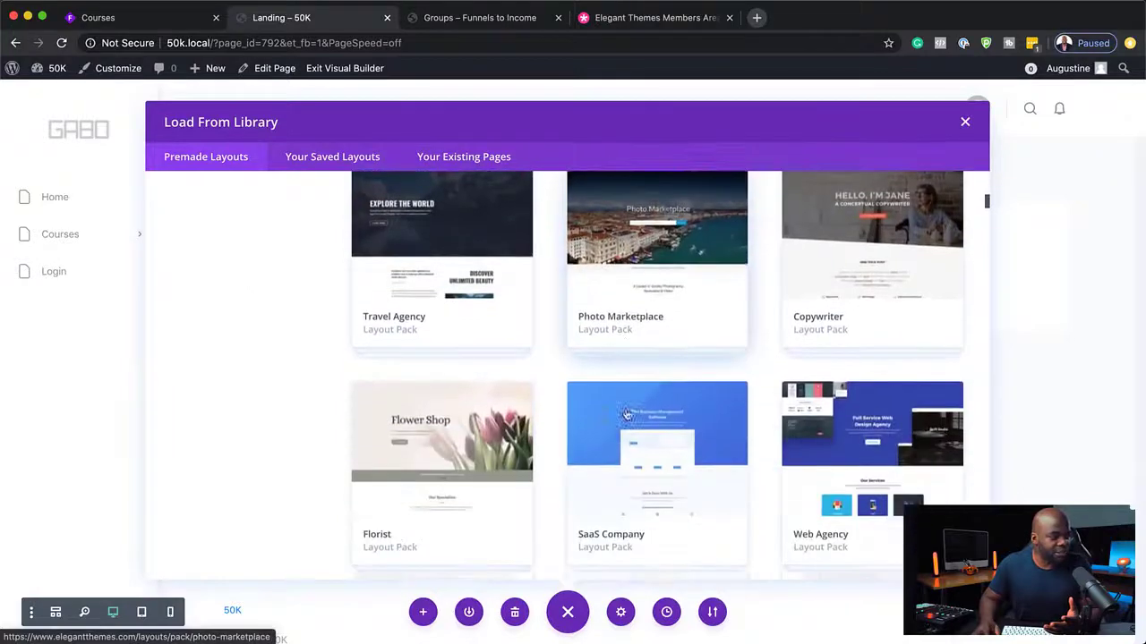
pyautogui.scroll(-3, 627, 415)
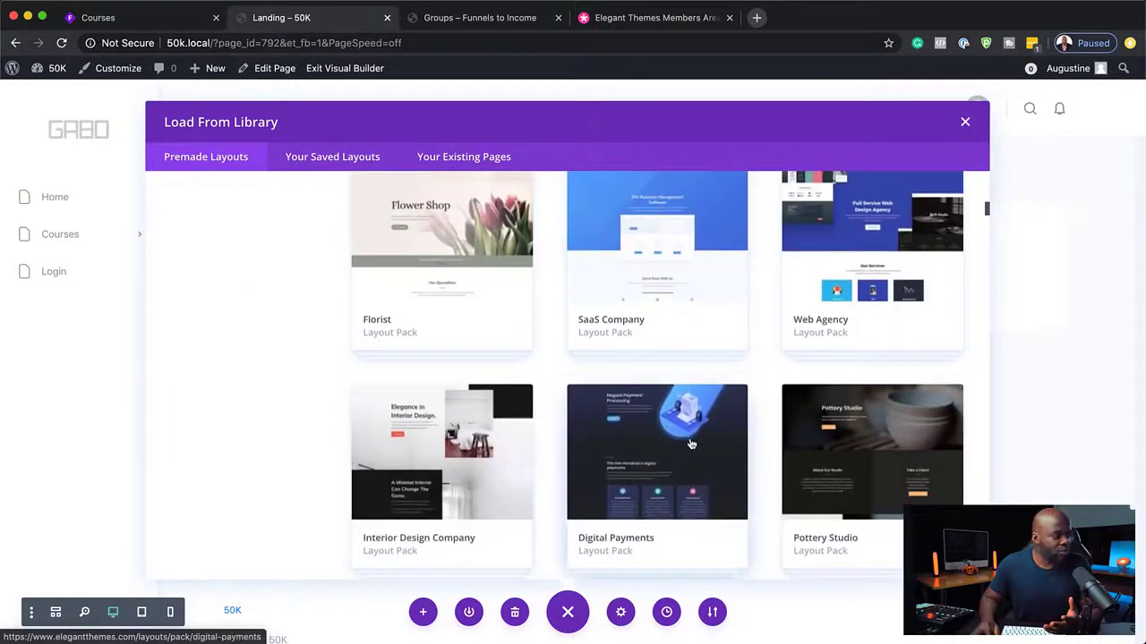
pyautogui.click(454, 448)
pyautogui.click(472, 512)
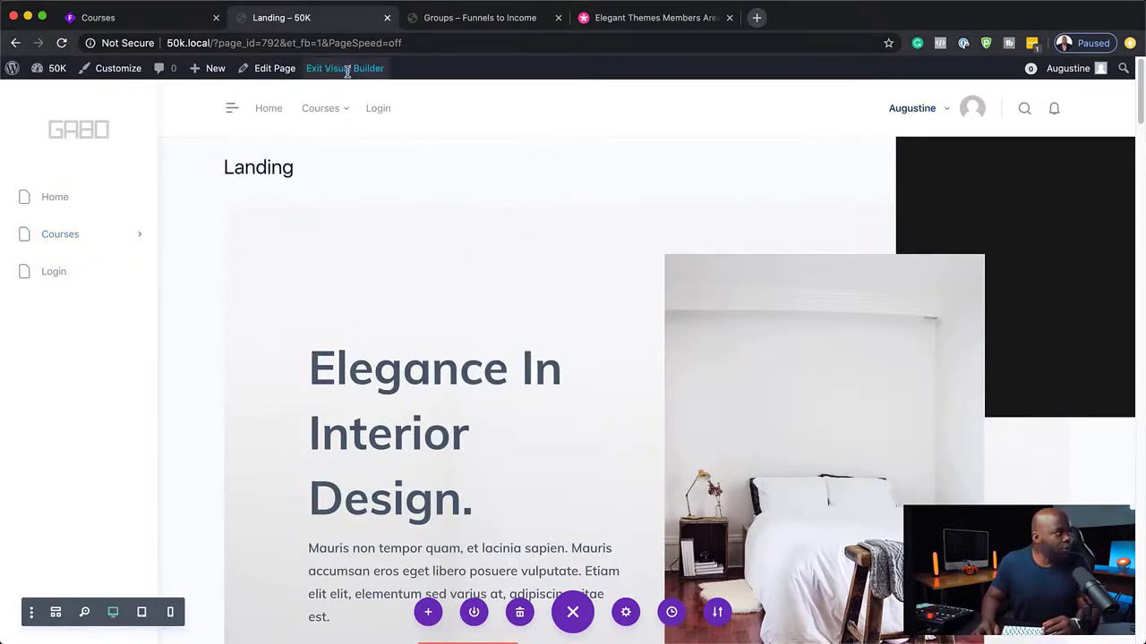
# - Open the Landing page in the WordPress page editor and update it
pyautogui.click(280, 69)
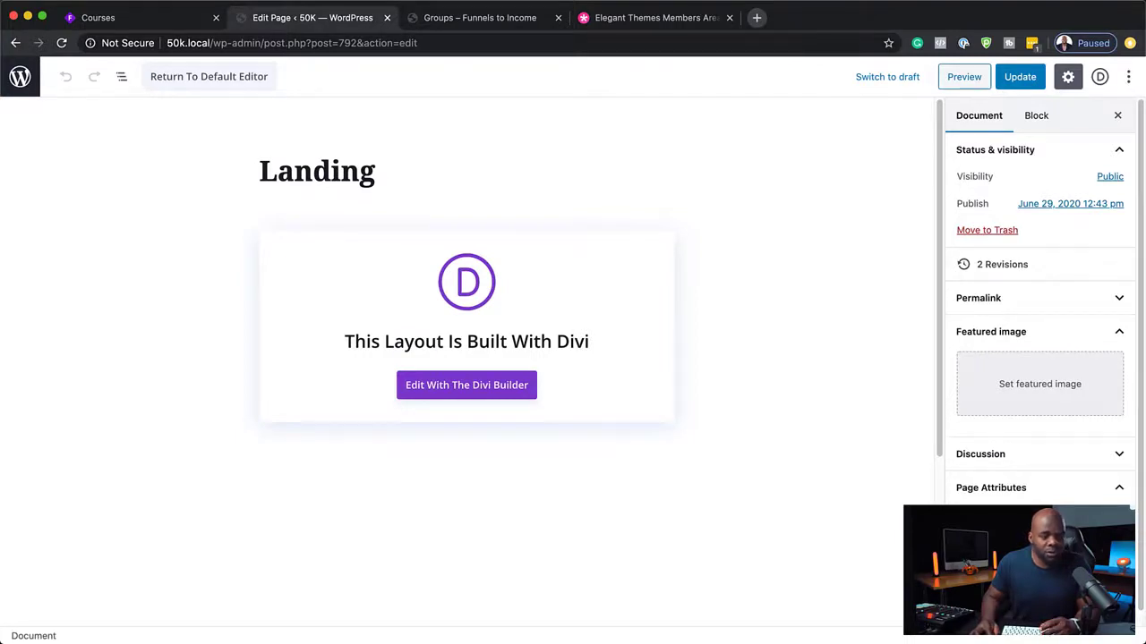
pyautogui.click(1019, 76)
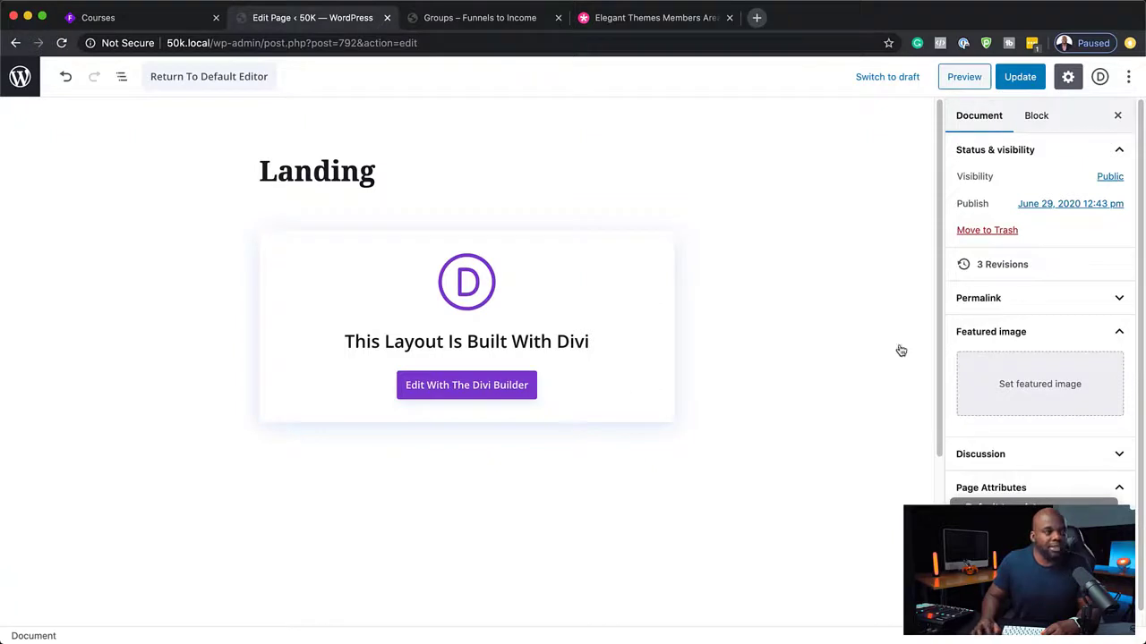
# - Preview the Landing page, review the sections of its interior design layout, and enable the Visual Builder on it
pyautogui.click(964, 77)
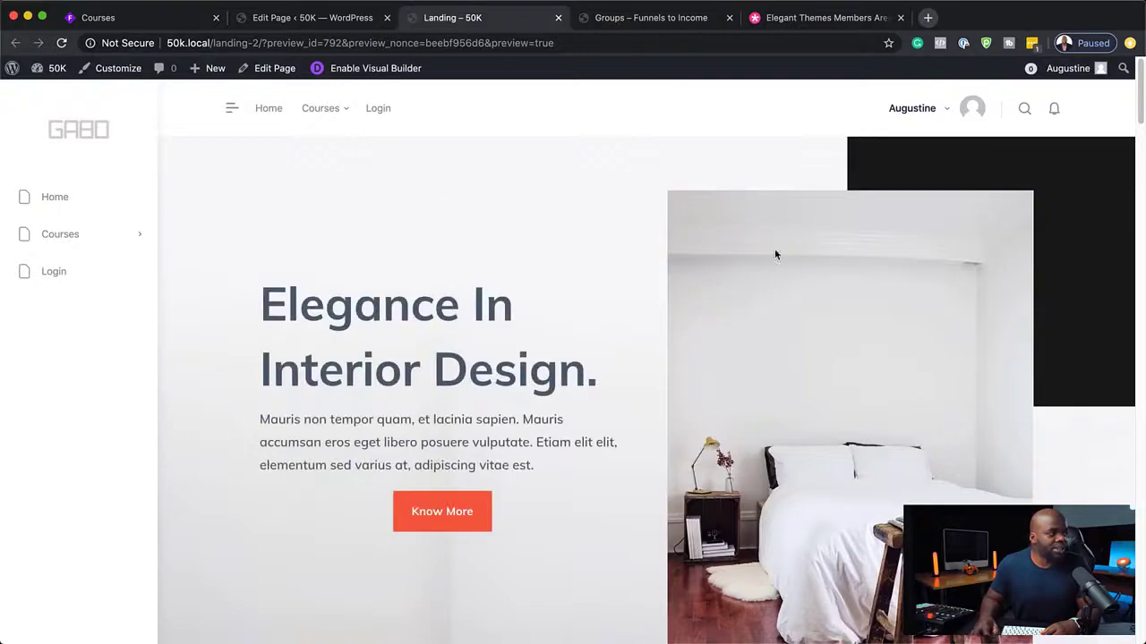
pyautogui.scroll(-10, 679, 447)
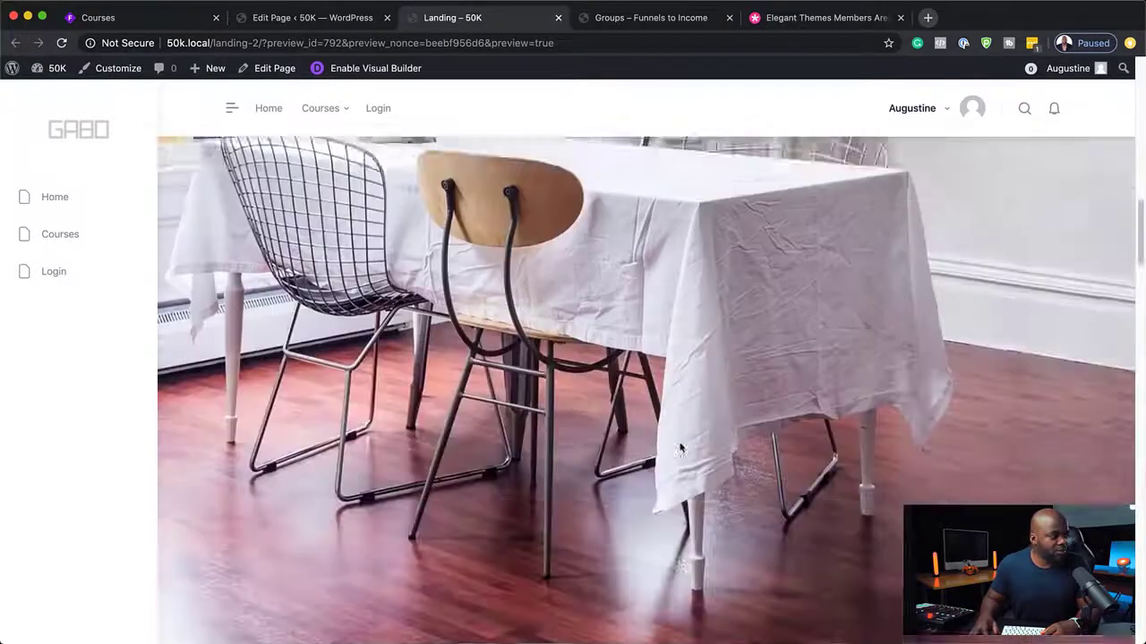
pyautogui.scroll(-15, 679, 447)
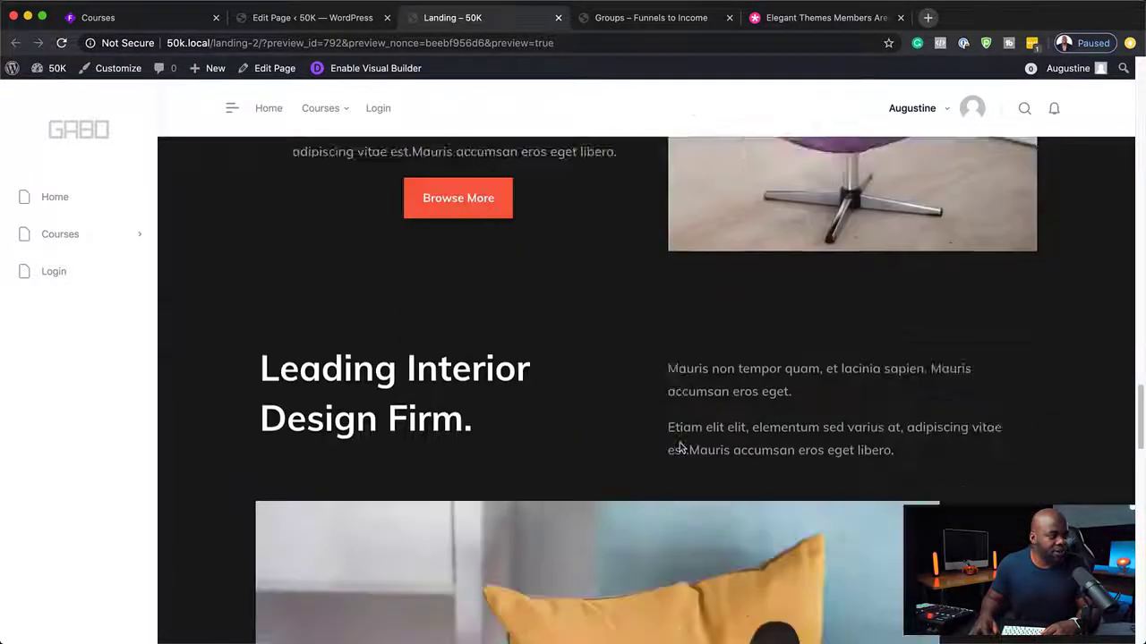
pyautogui.scroll(-3, 679, 447)
pyautogui.scroll(20, 680, 447)
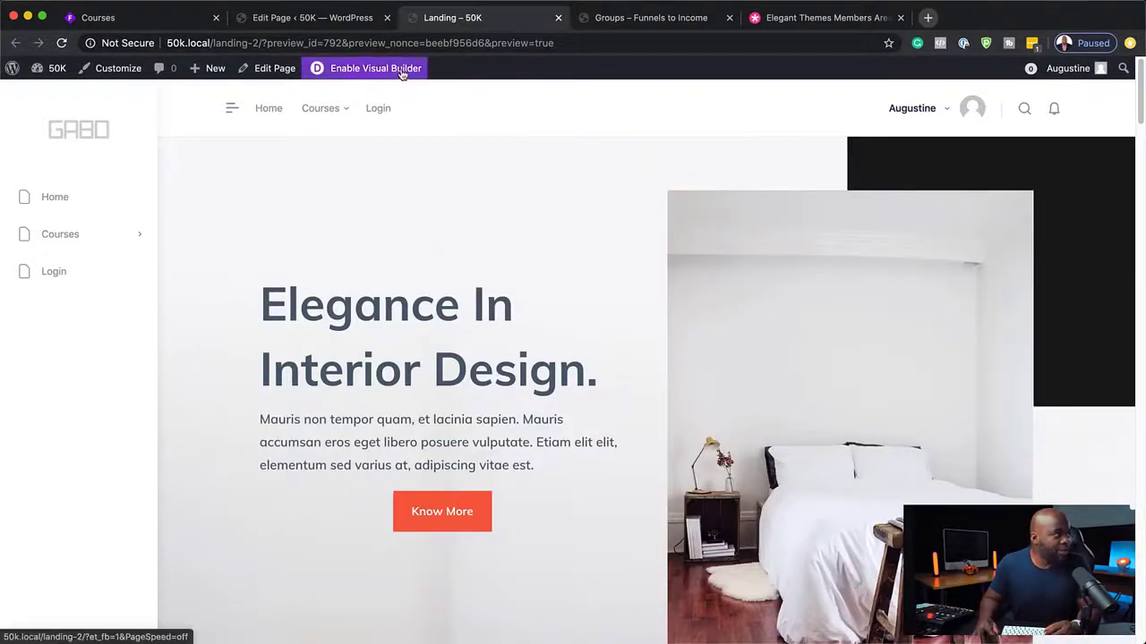
pyautogui.click(403, 73)
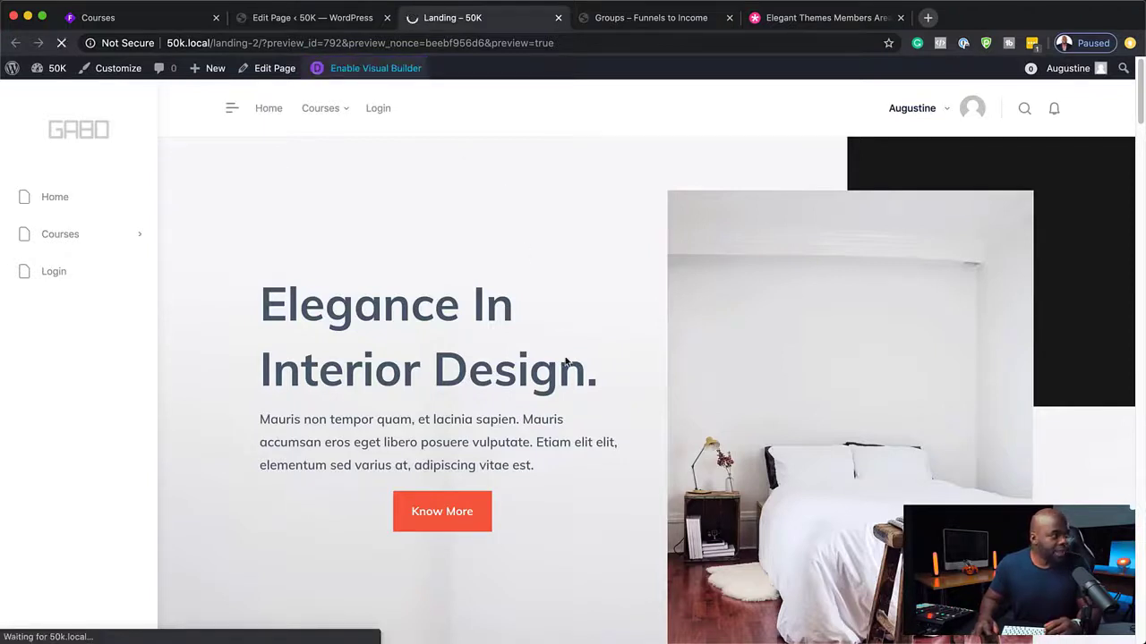